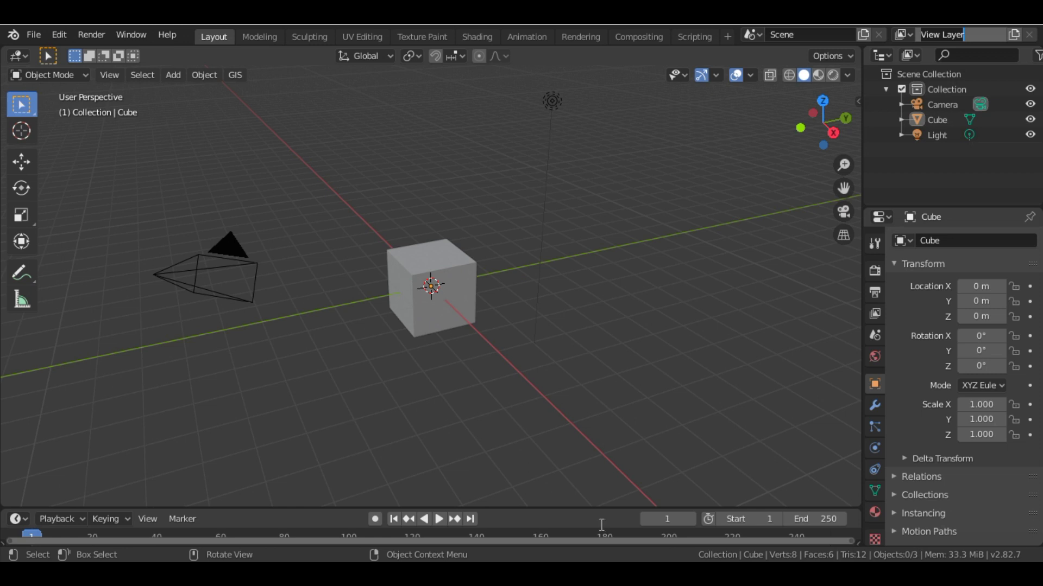
Check the BlenderGIS repository's download options in the browser, then return to Blender
click(543, 508)
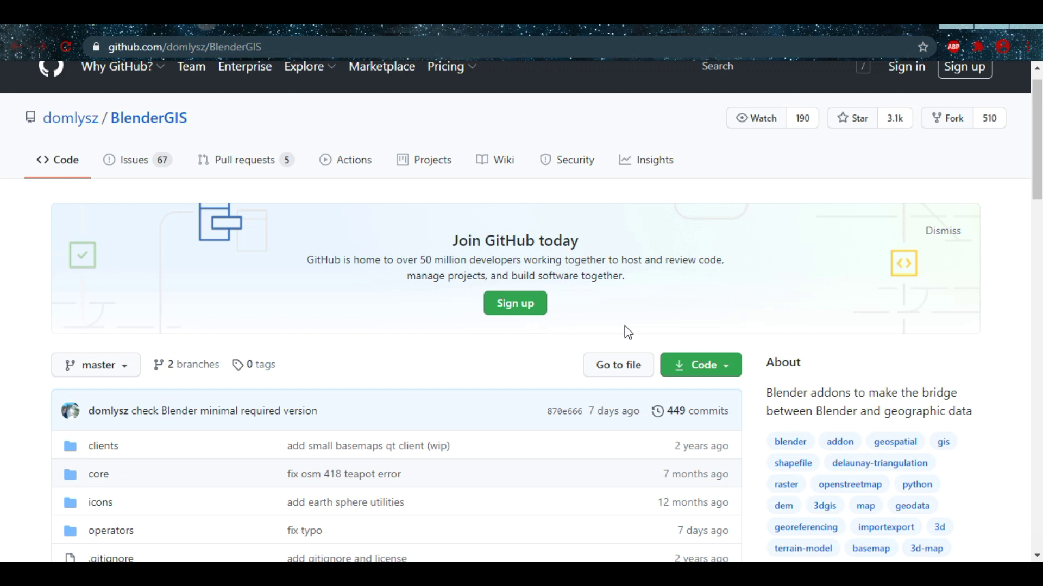
click(730, 369)
scroll(626, 502, down, 1)
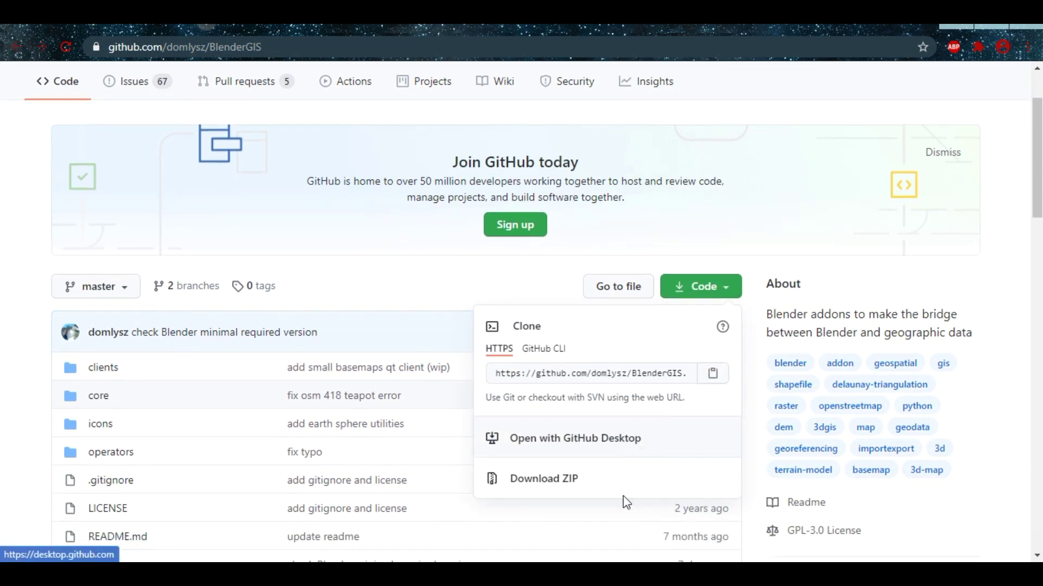
click(734, 283)
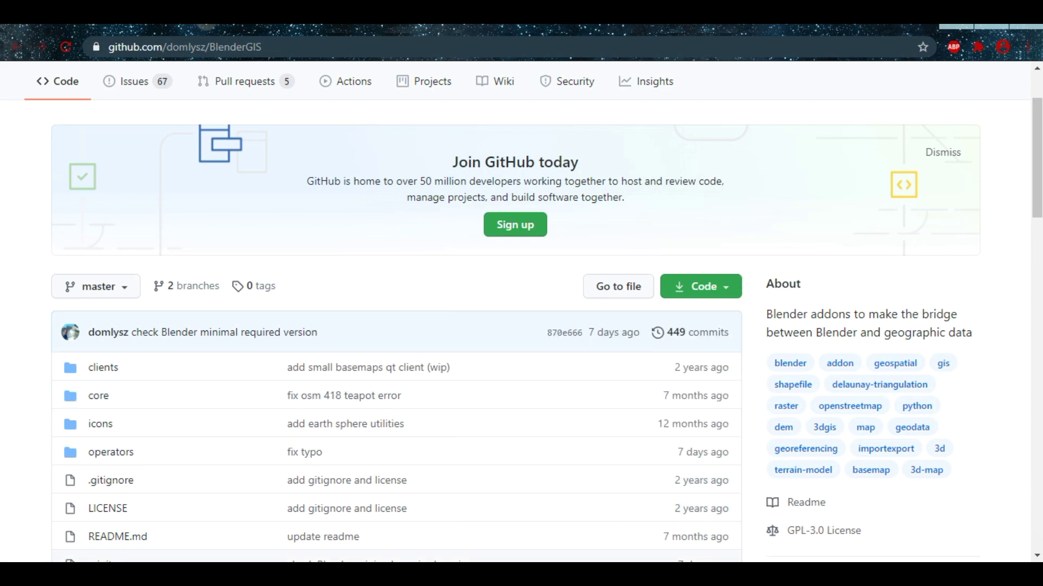
key(alt+Tab)
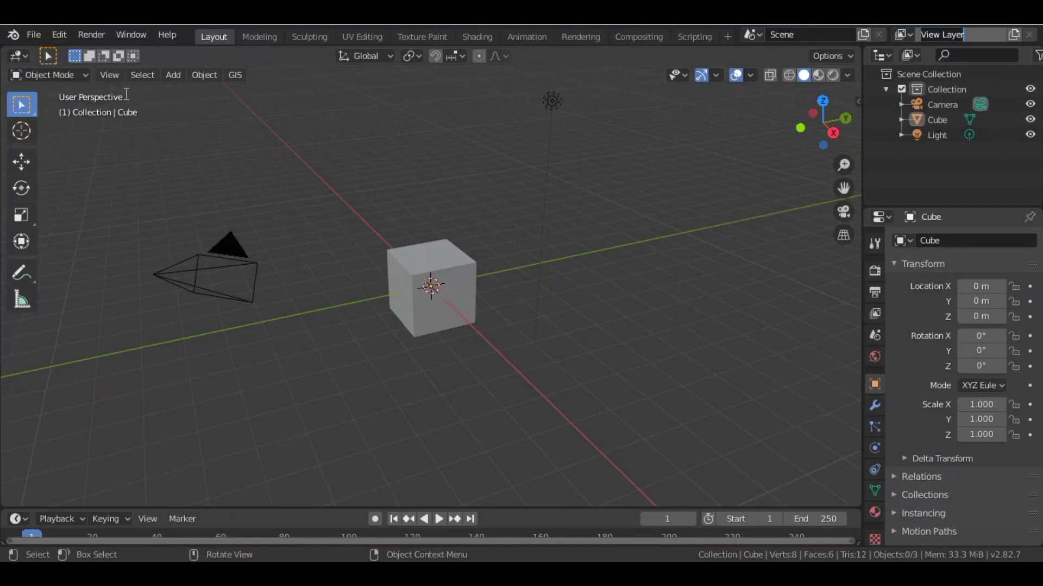
Open Blender's Preferences on the Add-ons page
click(61, 37)
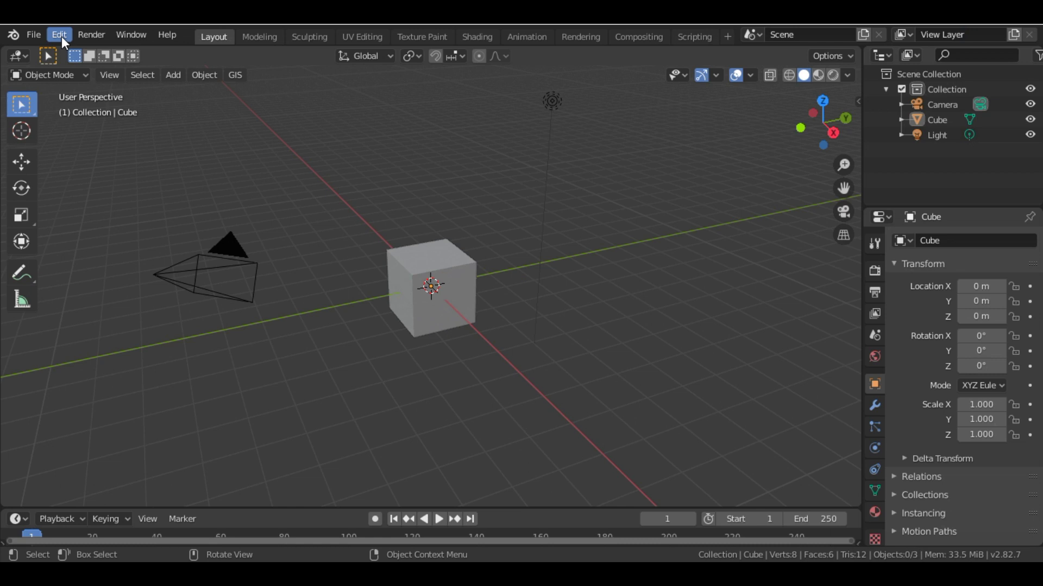
click(61, 37)
click(115, 255)
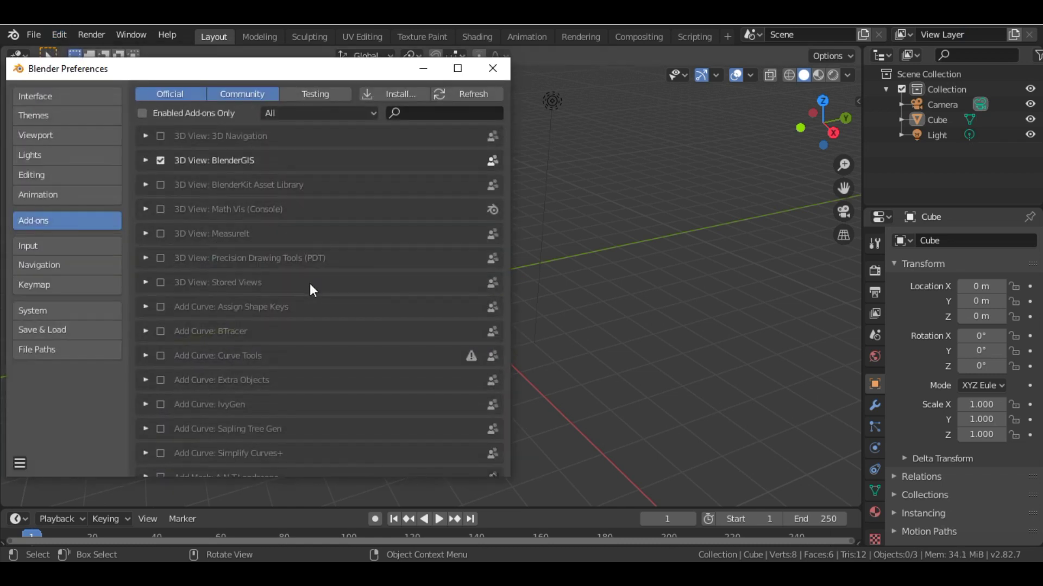
Install the add-on from BlenderGIS-master.zip in Desktop\Blender GIS
click(399, 93)
click(205, 336)
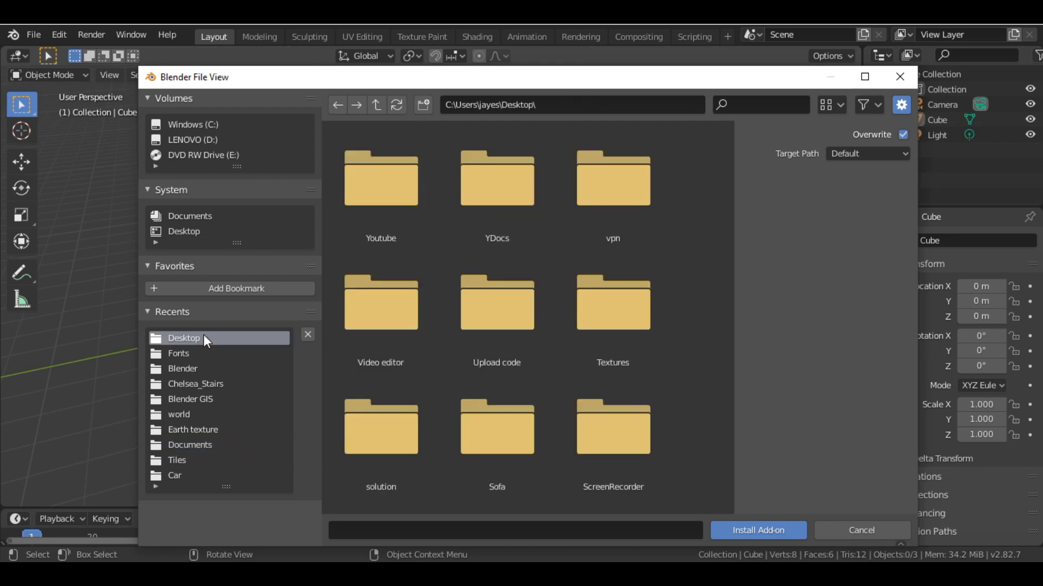
scroll(593, 356, down, 15)
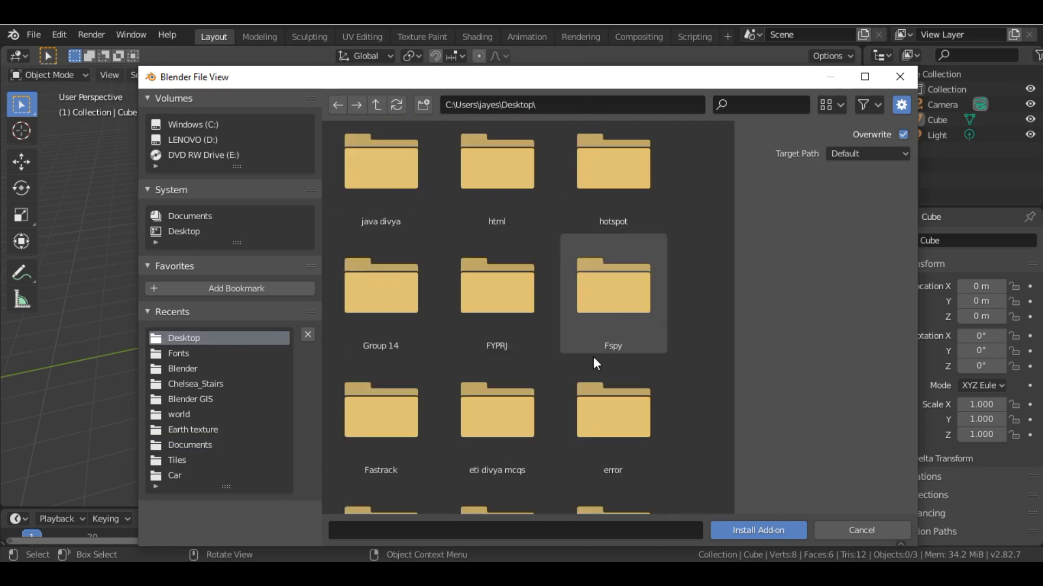
scroll(593, 357, down, 4)
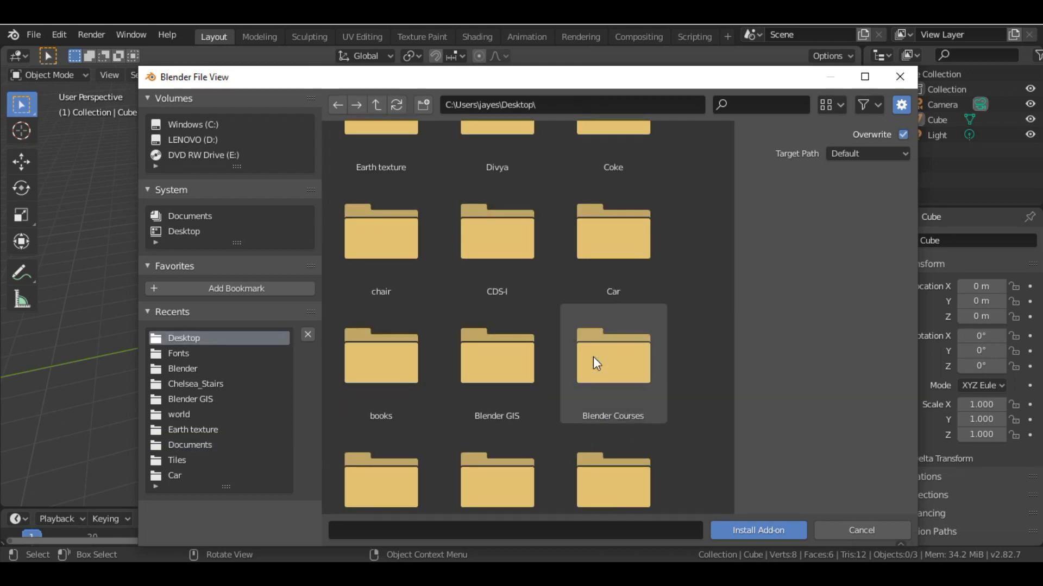
scroll(593, 357, down, 5)
scroll(594, 359, up, 5)
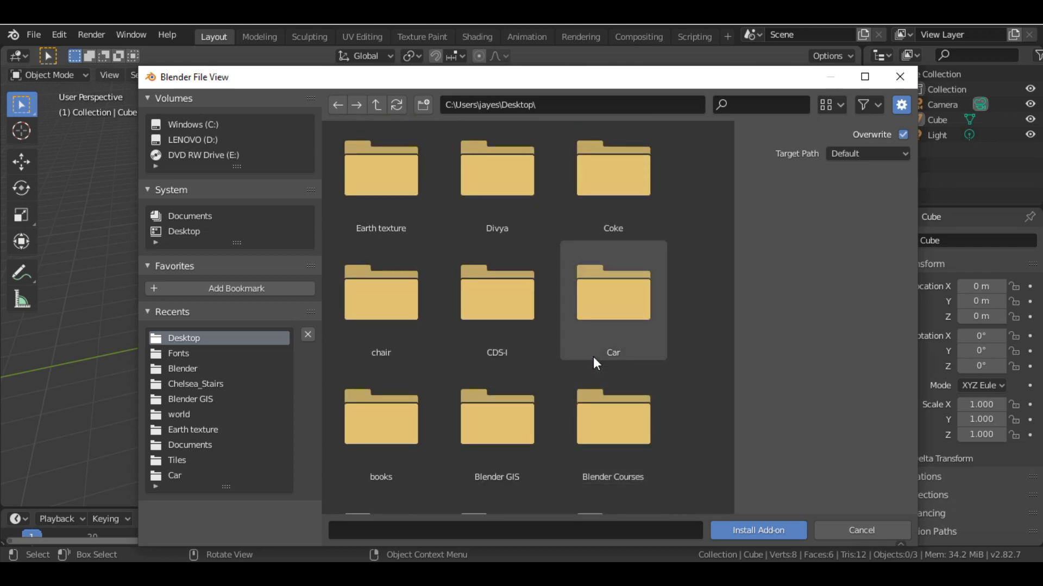
double_click(495, 412)
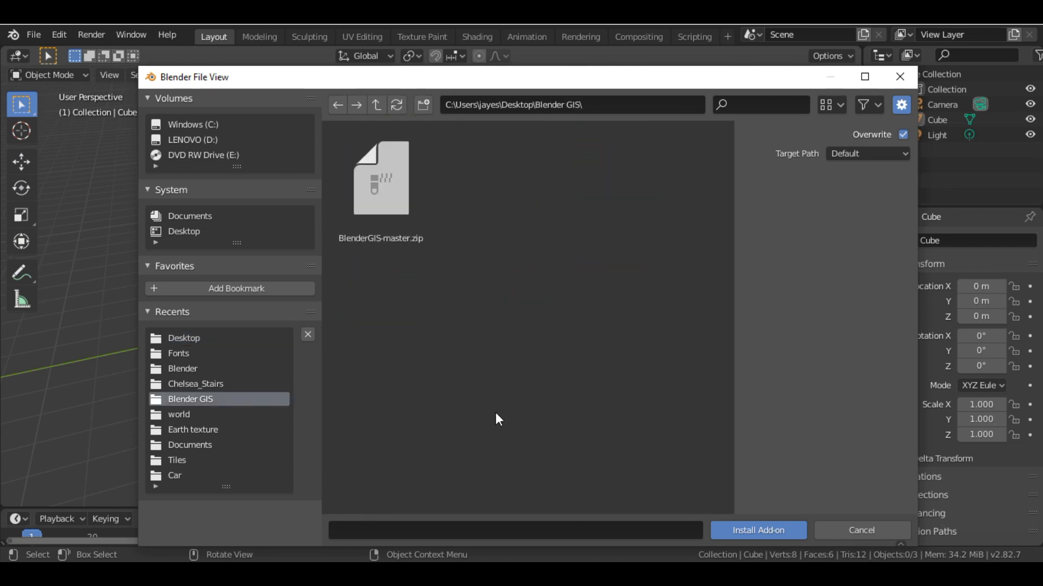
click(420, 227)
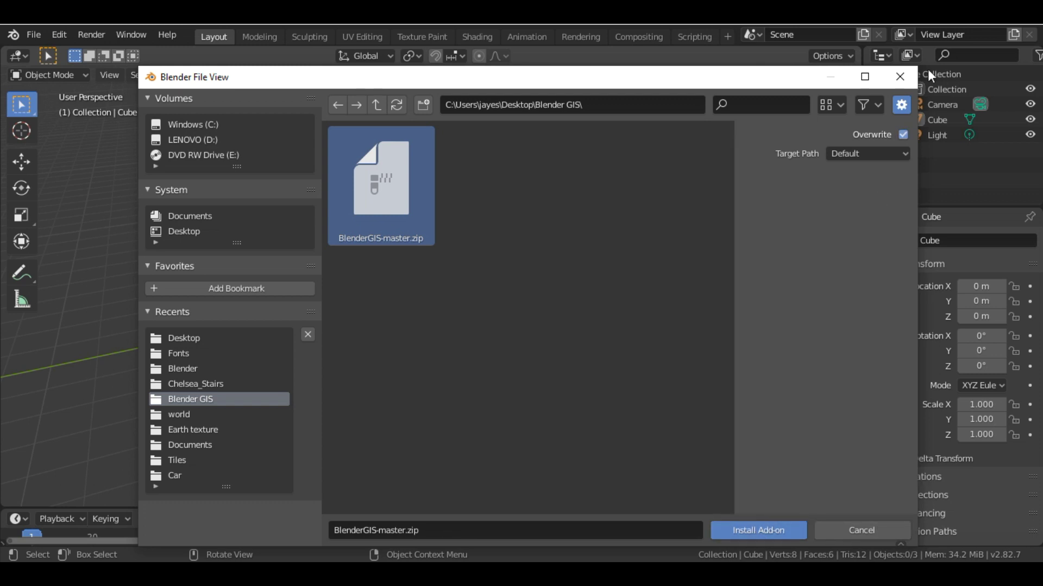
click(903, 134)
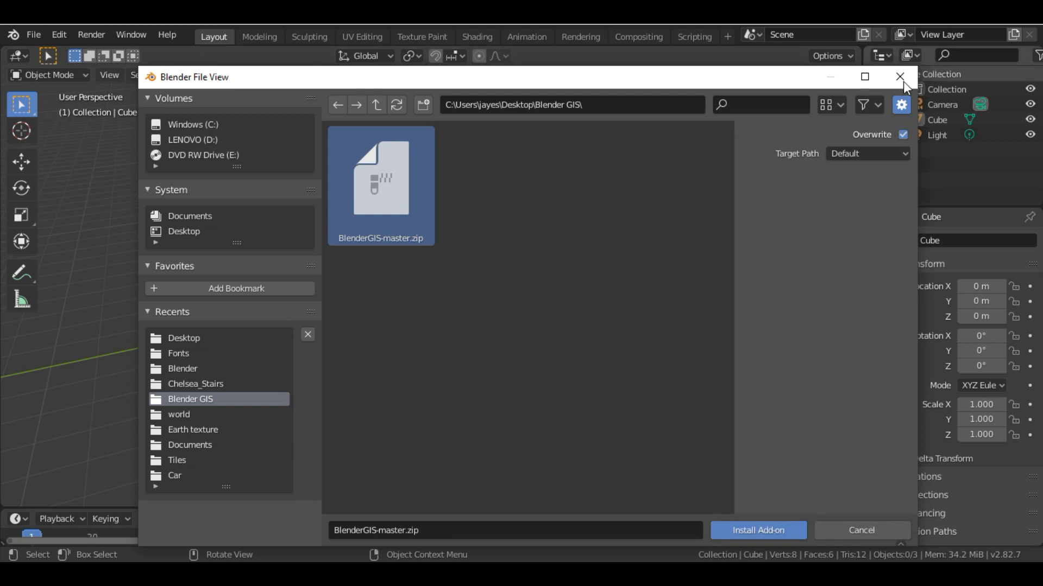
click(832, 535)
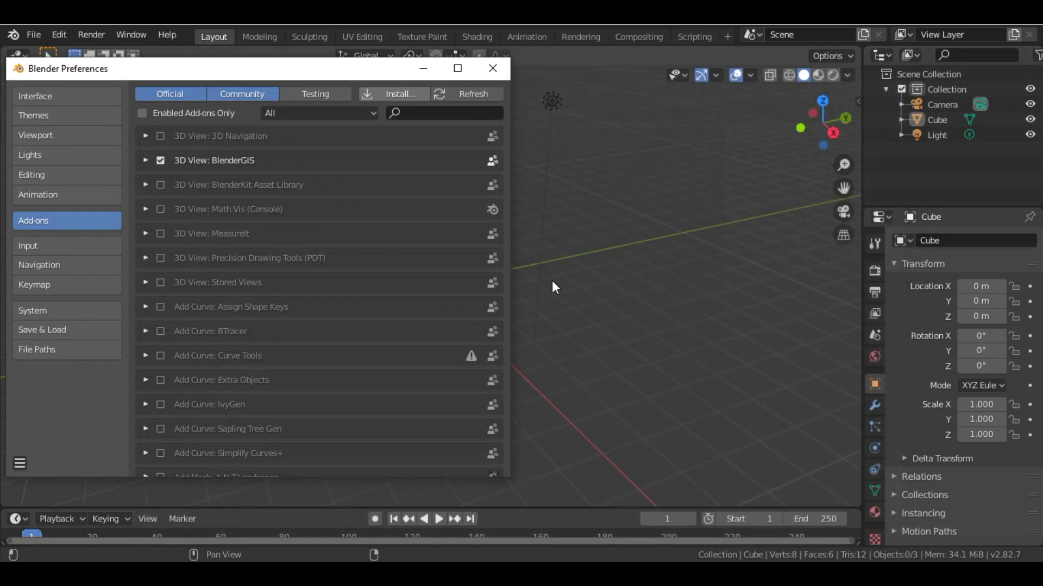
Expand the '3D View: BlenderGIS' entry to review it, then close Preferences
click(148, 161)
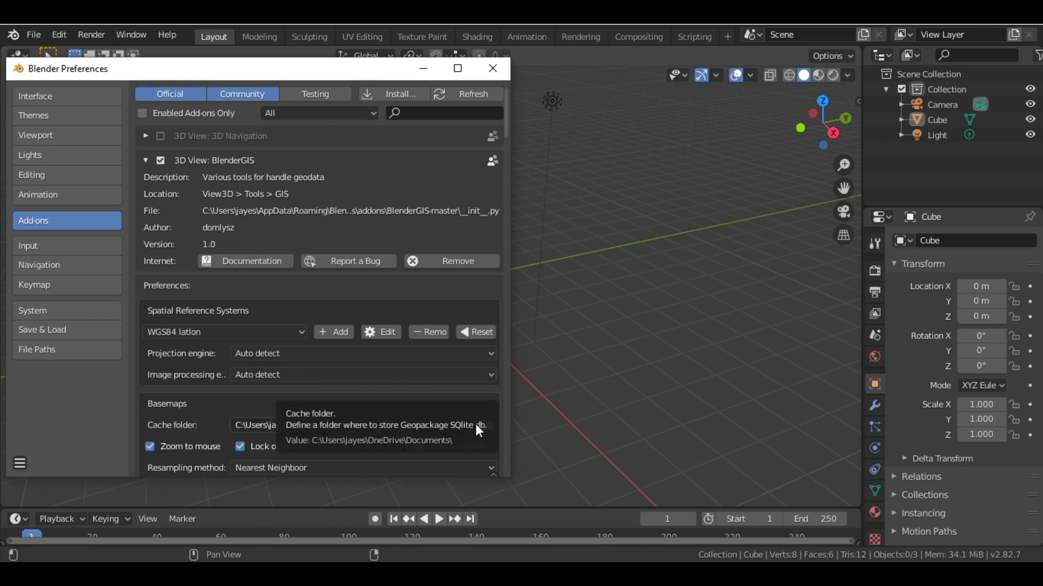
click(482, 69)
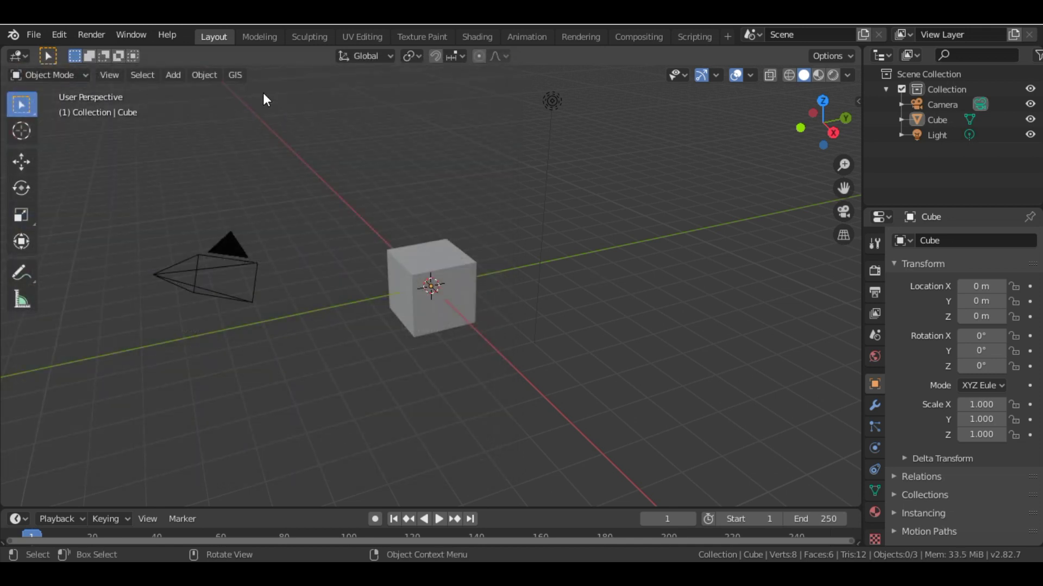
Add a basemap through GIS > Web geodata > Basemap with source Google and layer Satellite
click(239, 76)
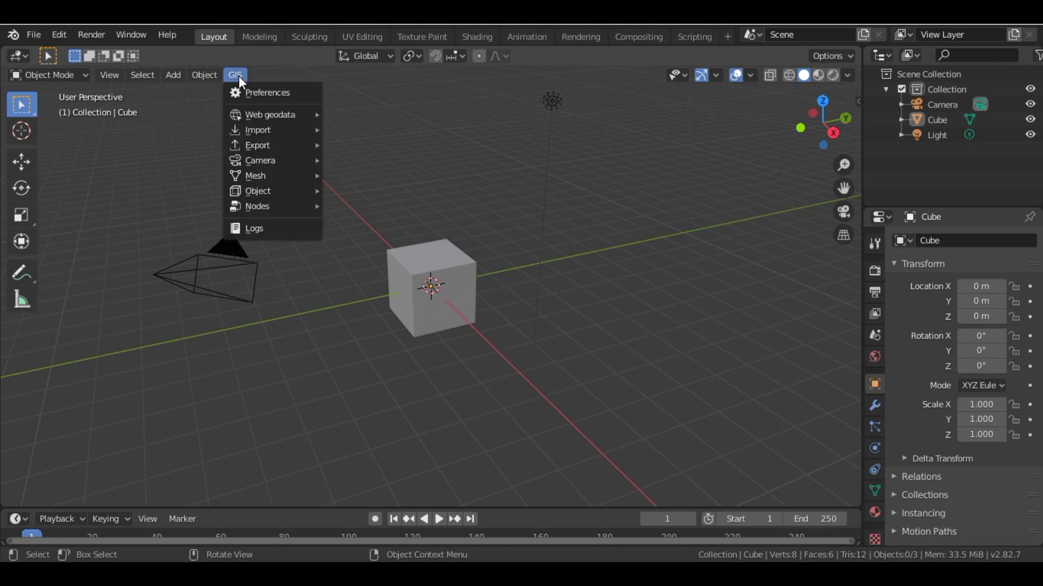
mouse_move(271, 115)
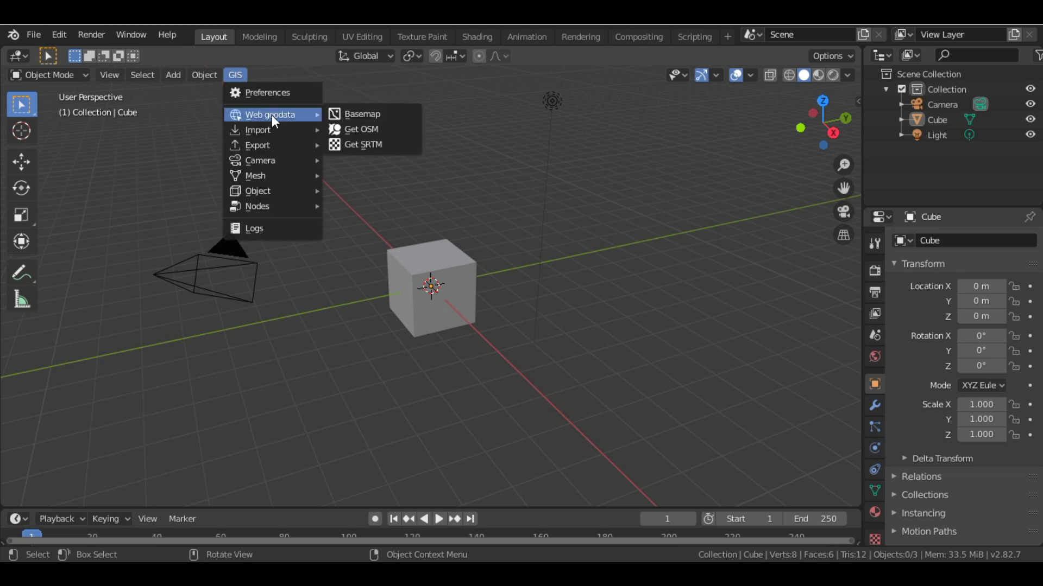
click(364, 114)
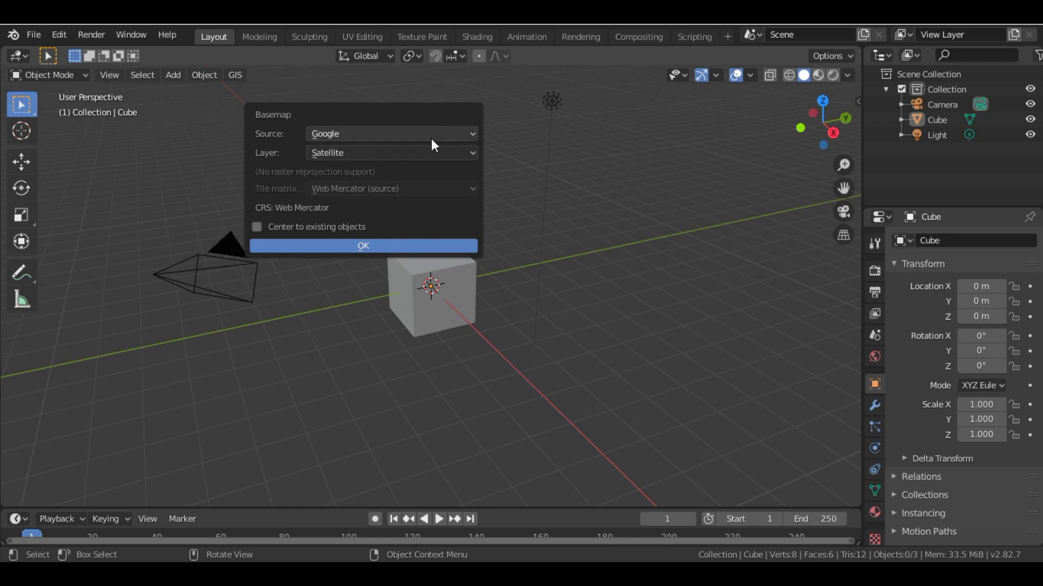
click(445, 134)
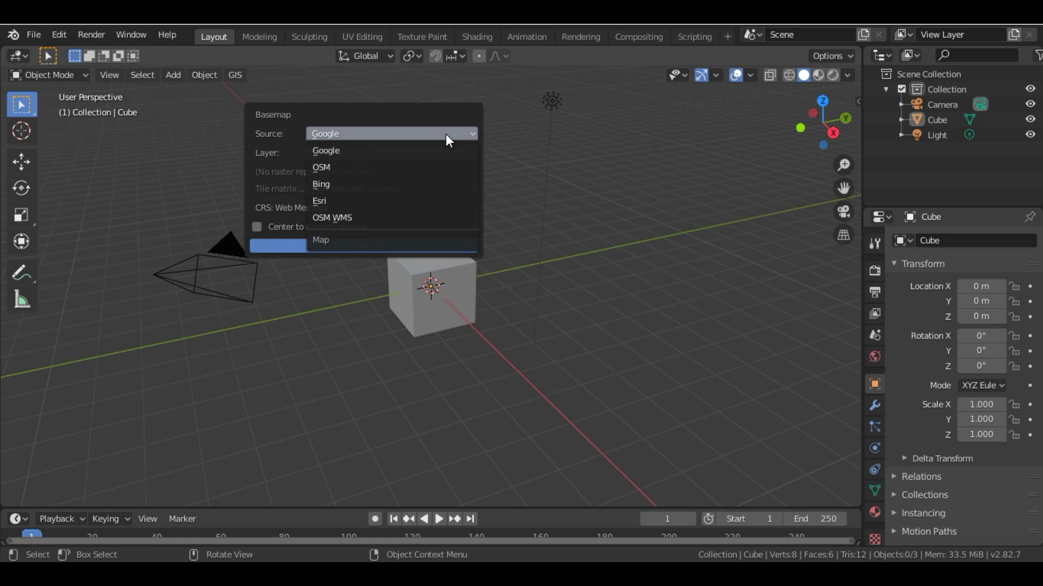
click(445, 133)
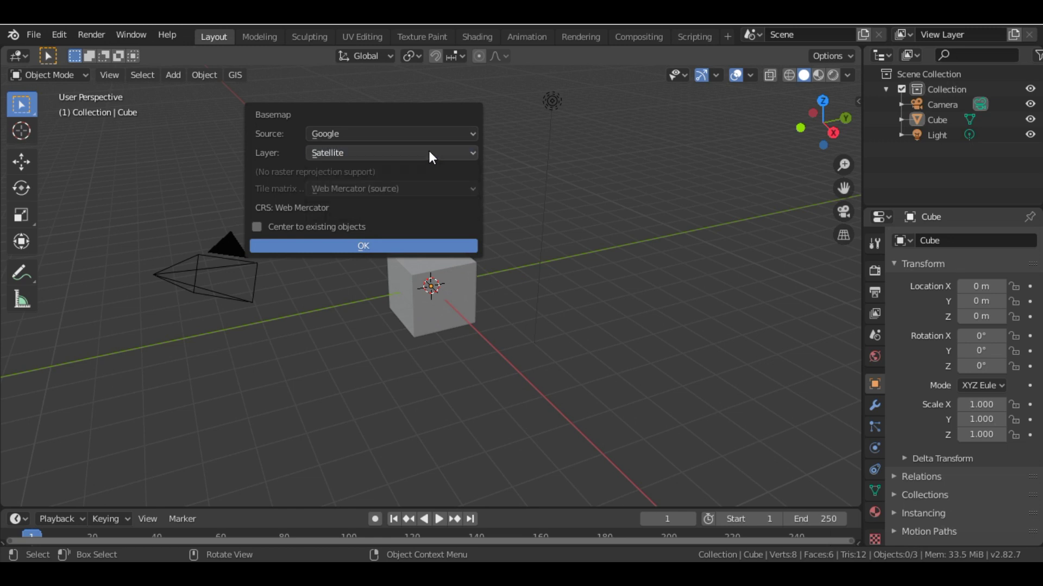
click(383, 244)
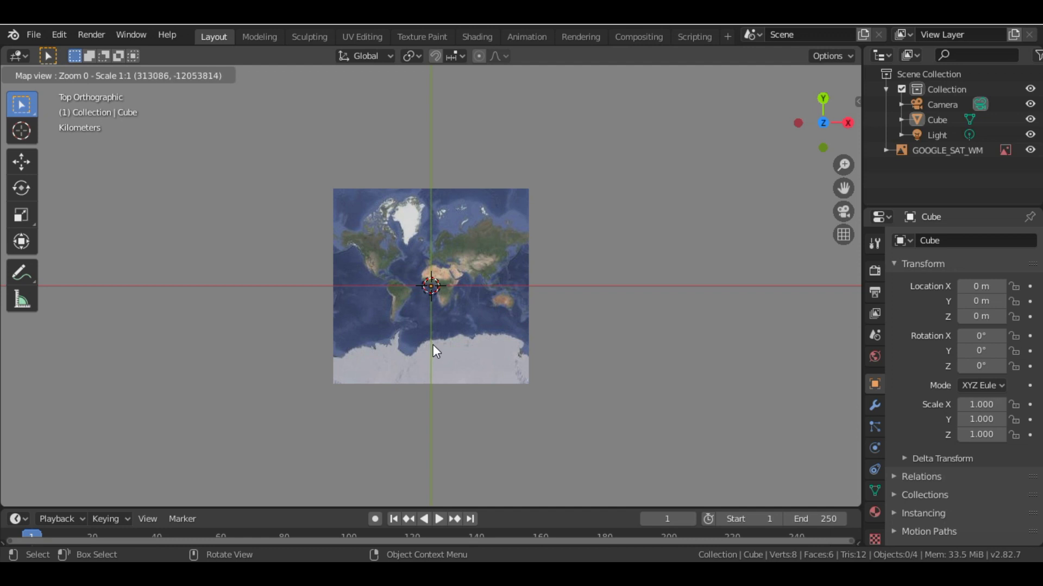
Go to 'new york' at zoom level 15 and load the satellite map
scroll(434, 346, up, 2)
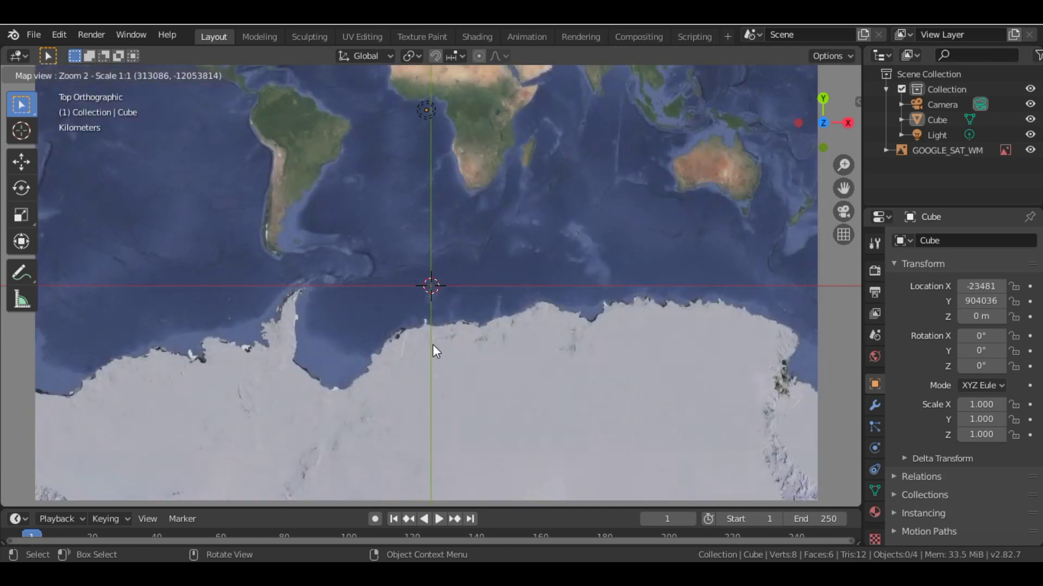
scroll(432, 345, down, 2)
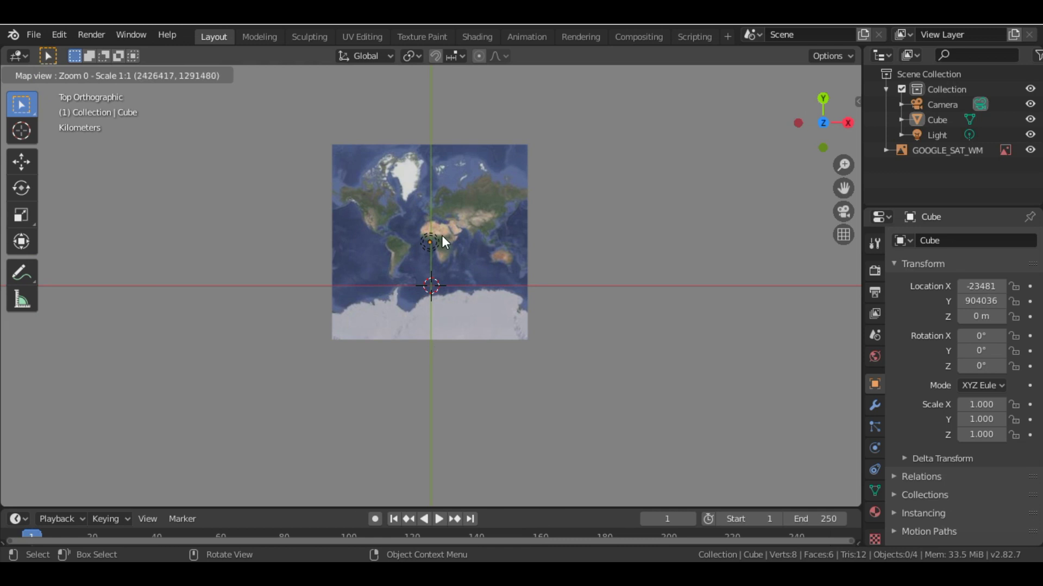
key(g)
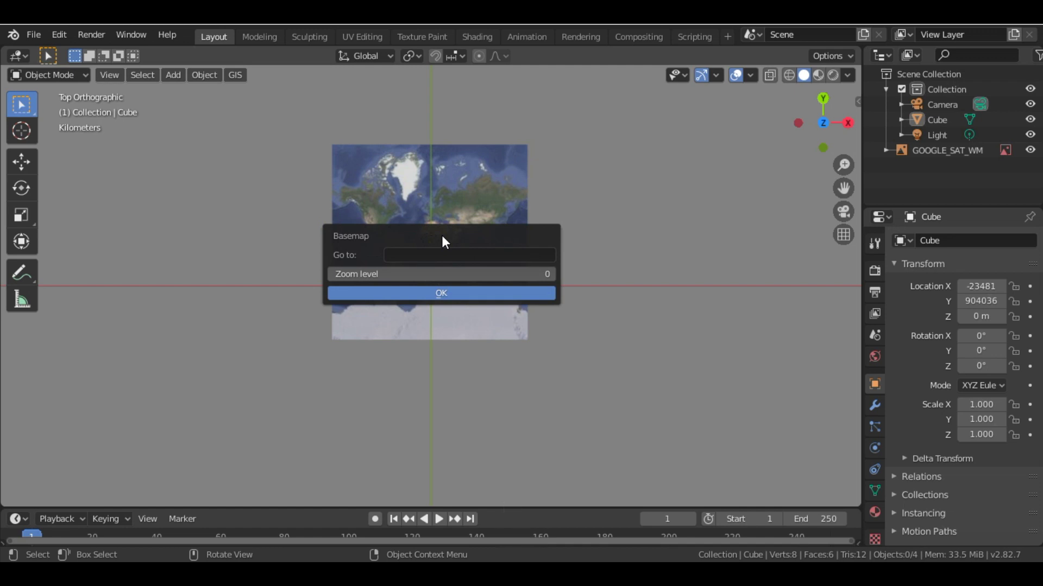
click(440, 251)
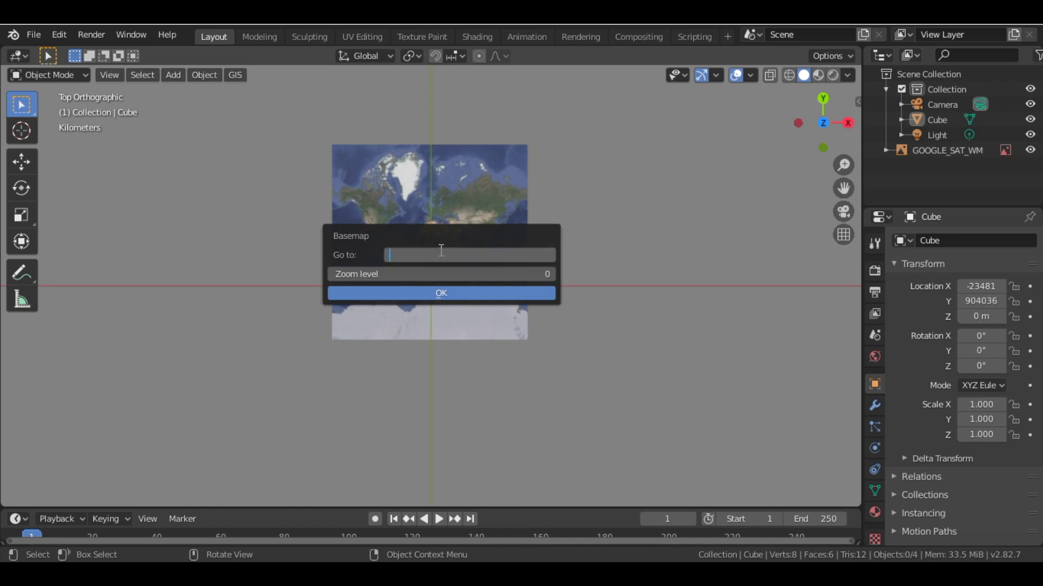
text(new)
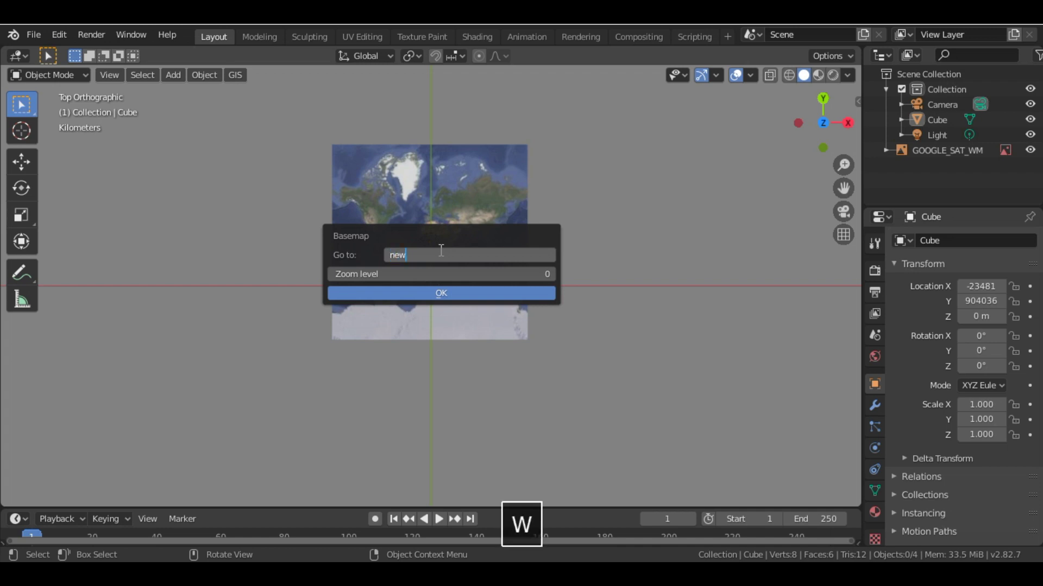
text( york)
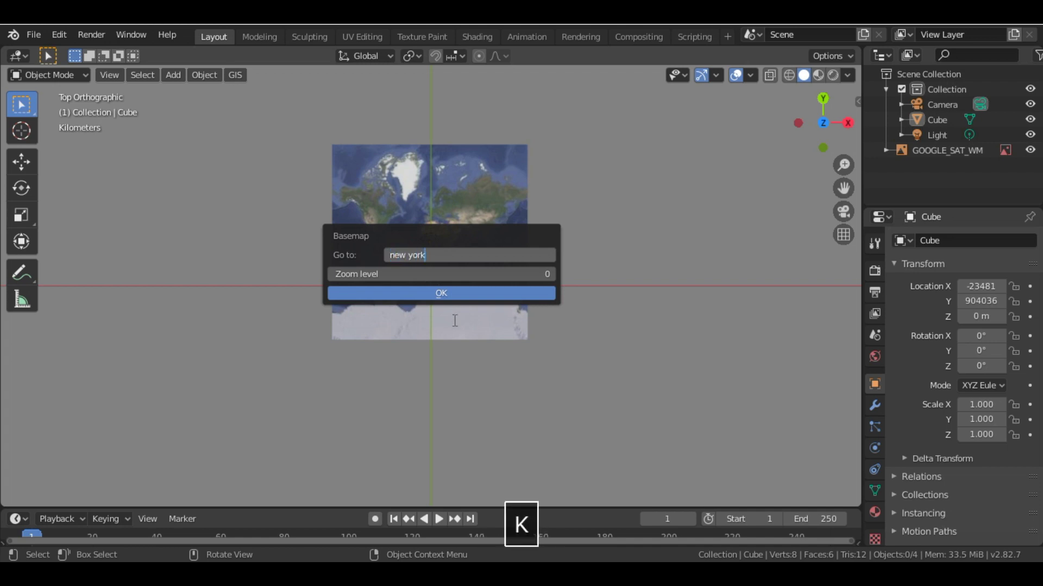
key(Return)
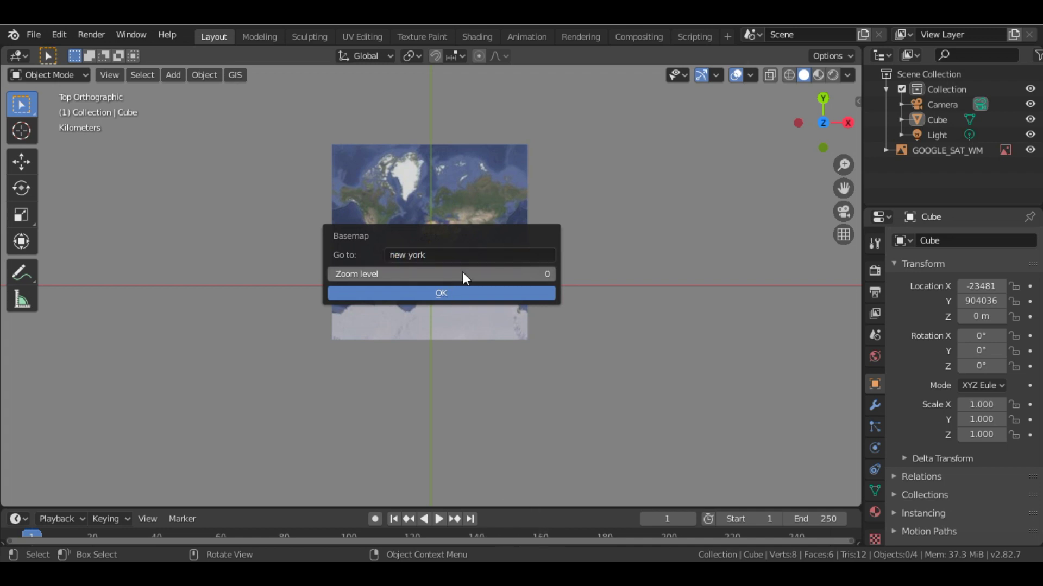
click(413, 274)
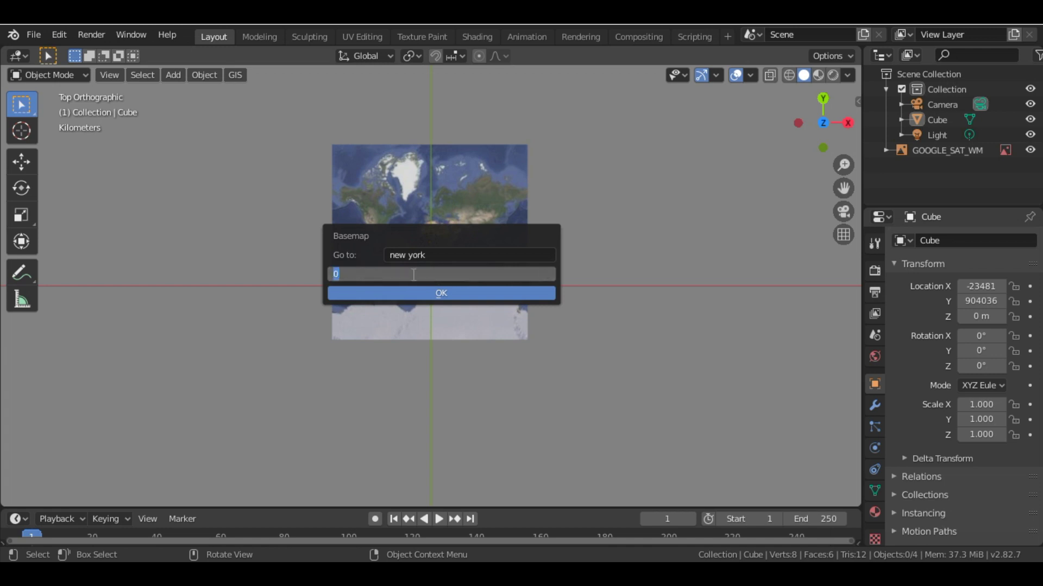
text(15)
key(Return)
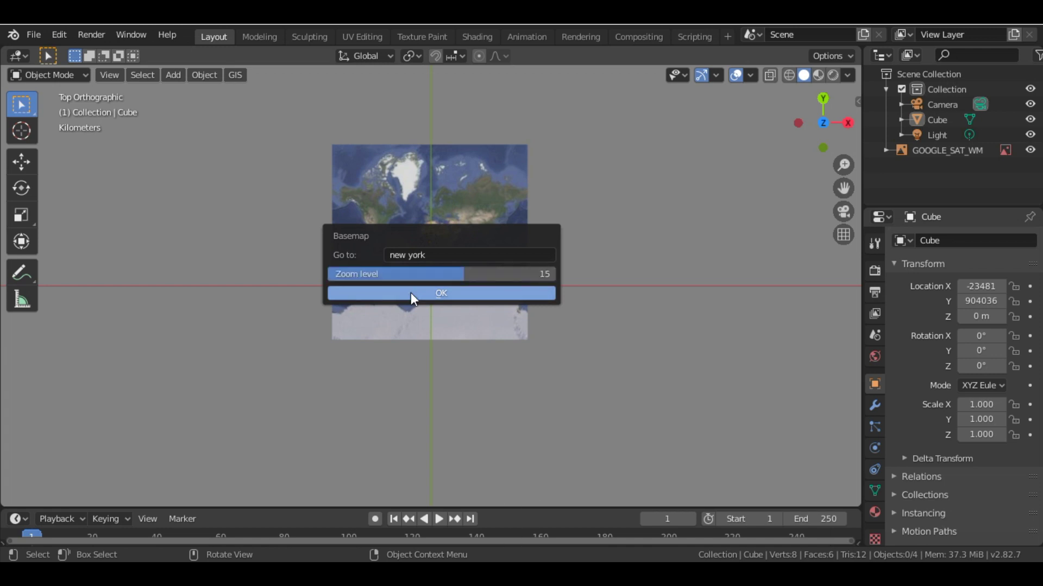
click(410, 292)
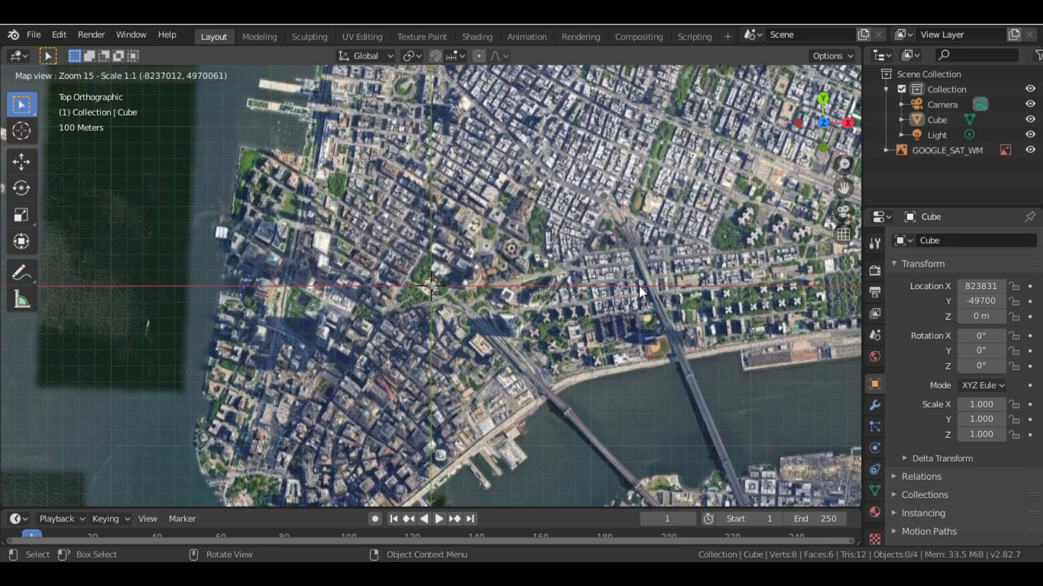
Drag the map so the East River bridges sit in the centre
drag(649, 289, 437, 216)
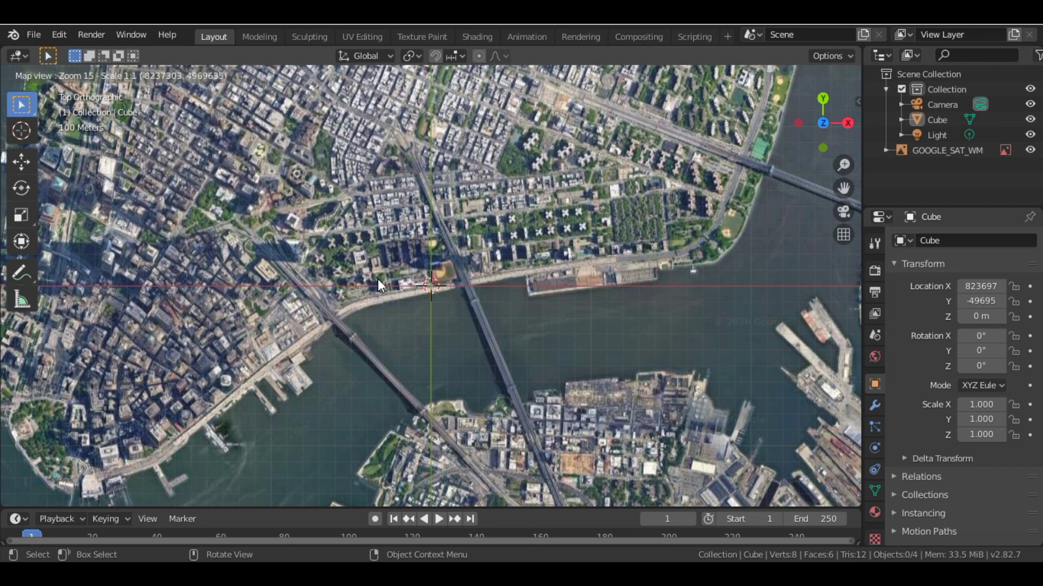
Export the New York map as the EXPORT_GOOGLE_SAT_WM plane and frame it in view
key(e)
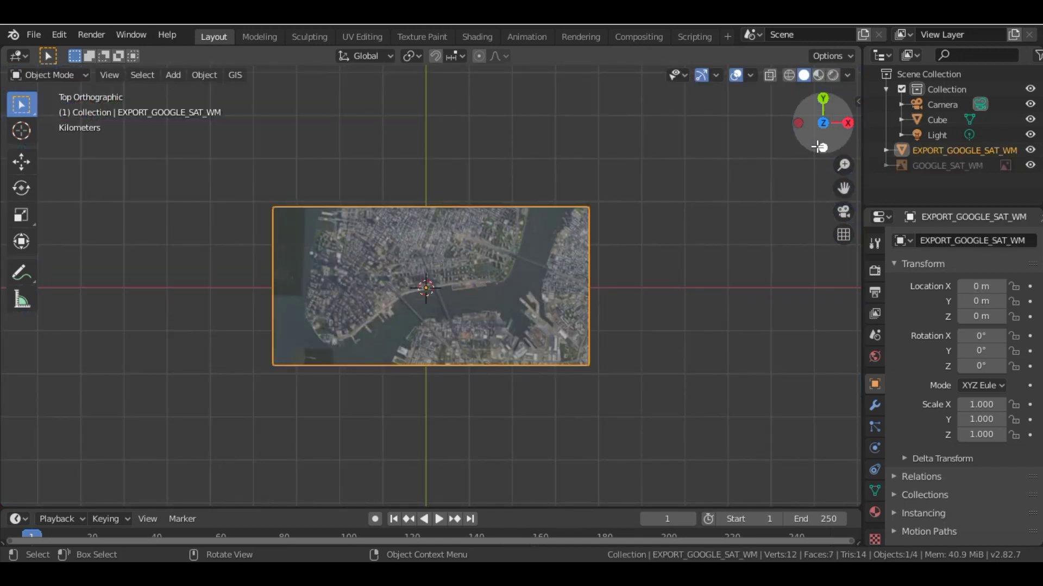
drag(817, 140, 834, 86)
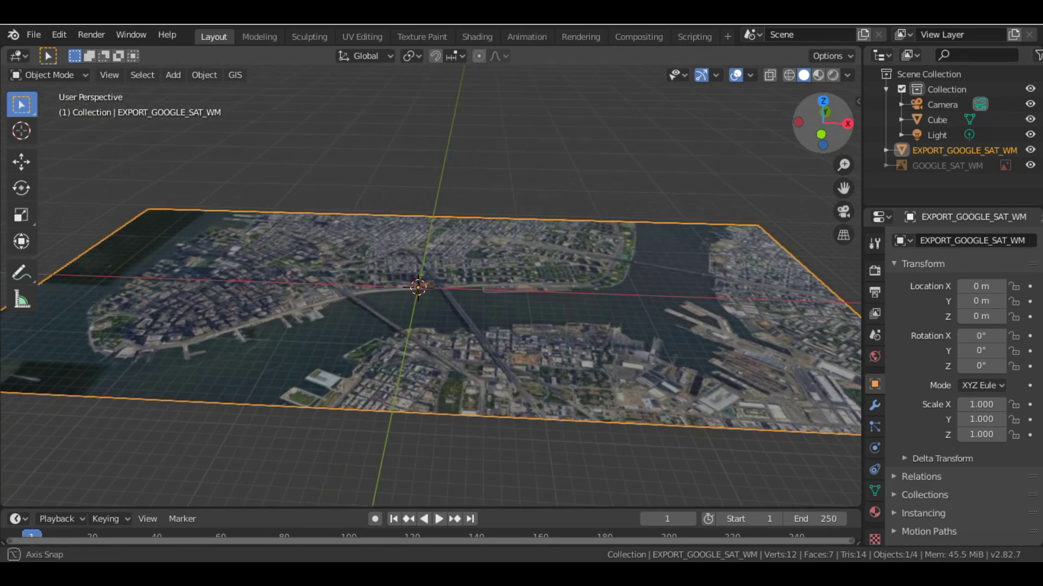
key(Home)
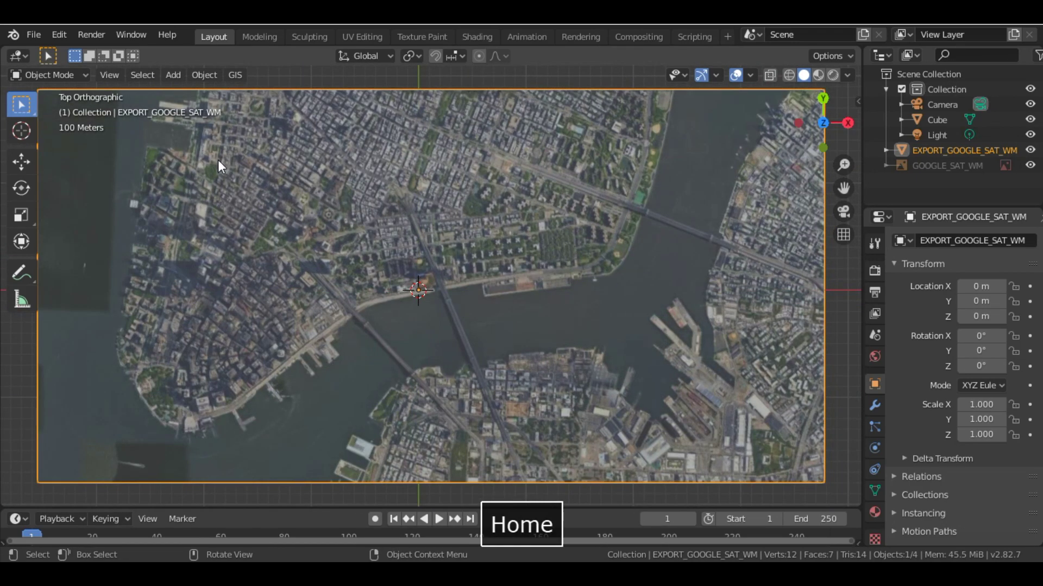
click(246, 75)
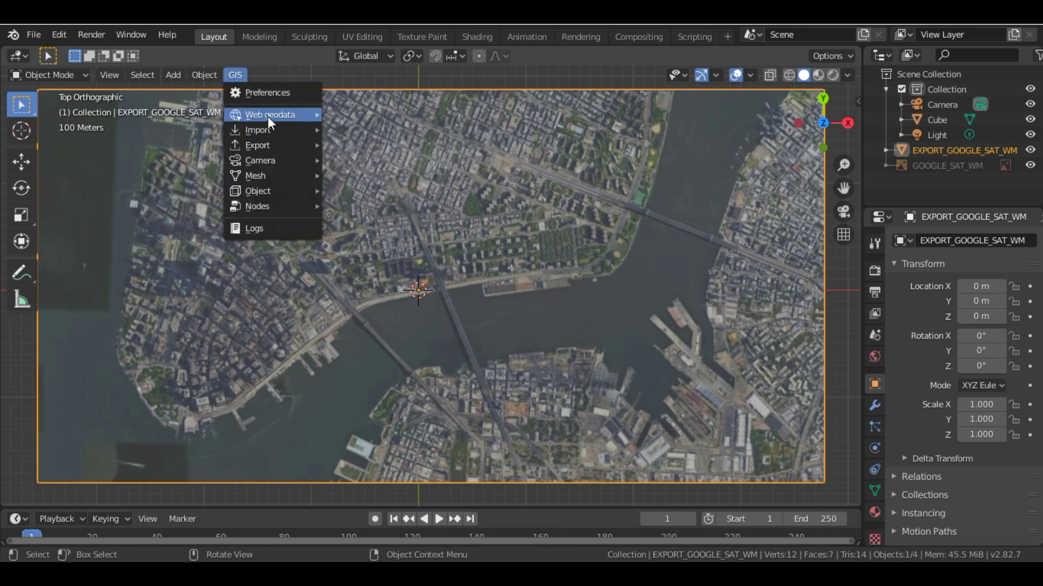
In Get OSM, select building, highway, landuse, leisure, natural, railway and waterway, and enable Elevation from object
mouse_move(269, 115)
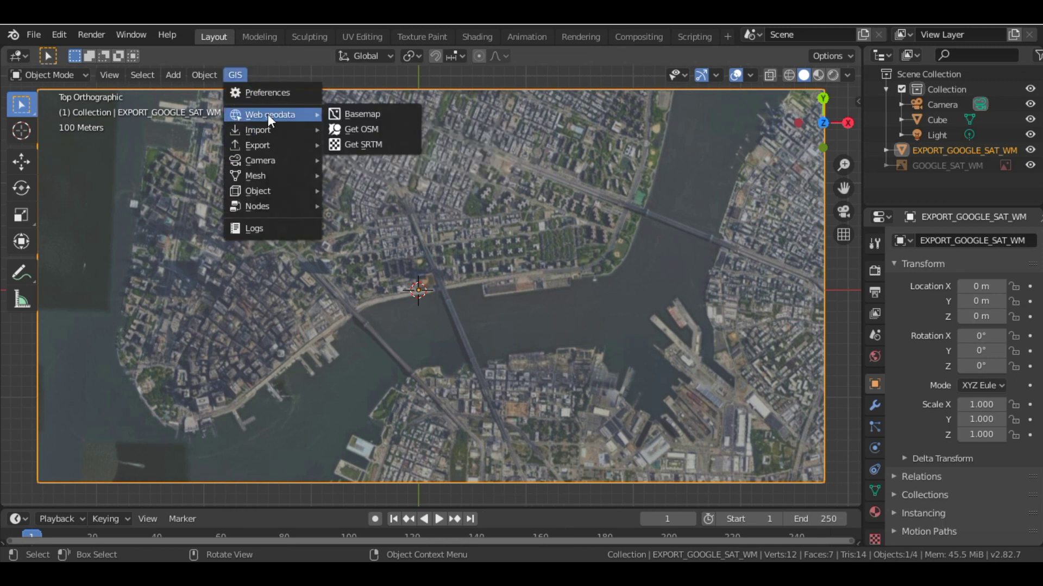
click(385, 128)
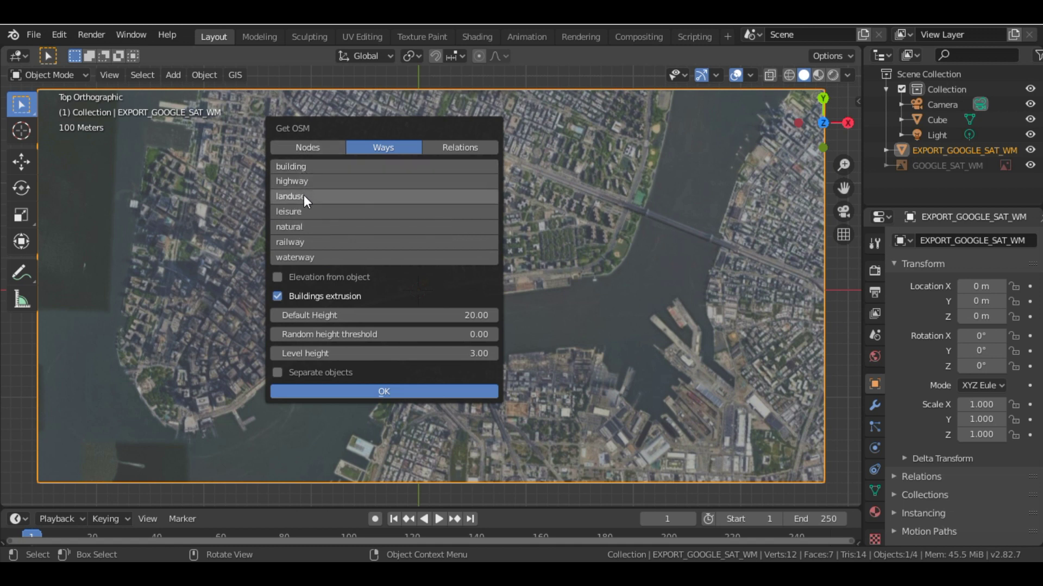
click(327, 166)
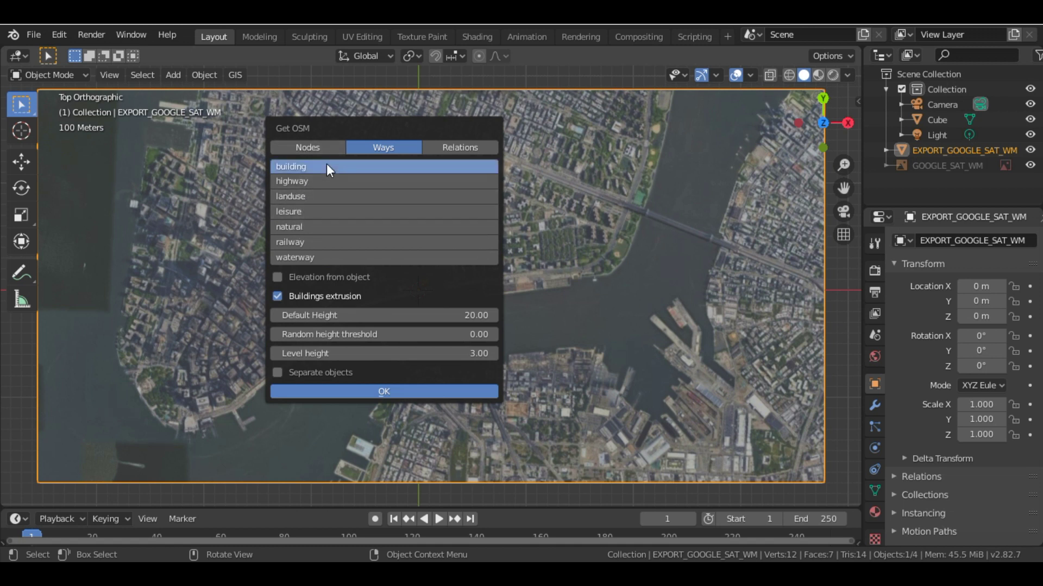
shift+click(318, 182)
shift+click(318, 195)
shift+click(319, 211)
shift+click(317, 225)
shift+click(317, 241)
shift+click(319, 256)
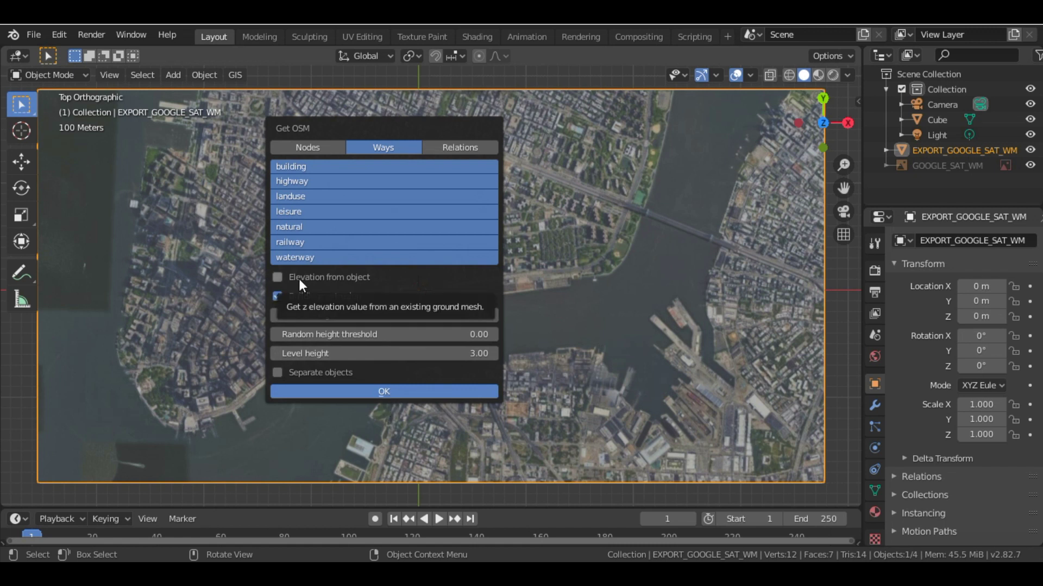
click(278, 278)
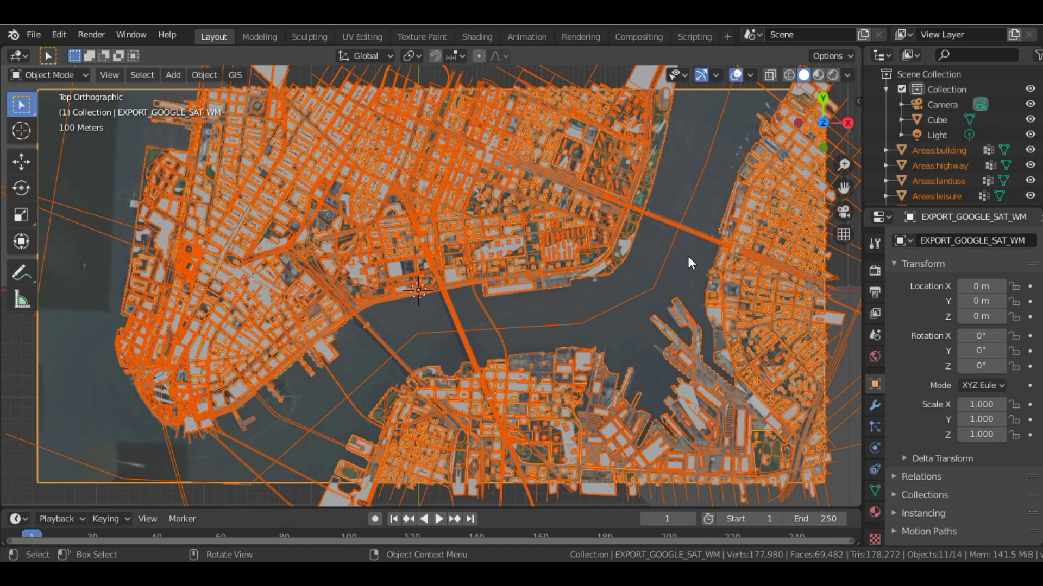
Orbit the view to see the extruded buildings on the satellite plane in perspective
drag(830, 106, 647, 221)
Select the ground plane, then zoom and orbit to a low angle over the river bridges
click(592, 265)
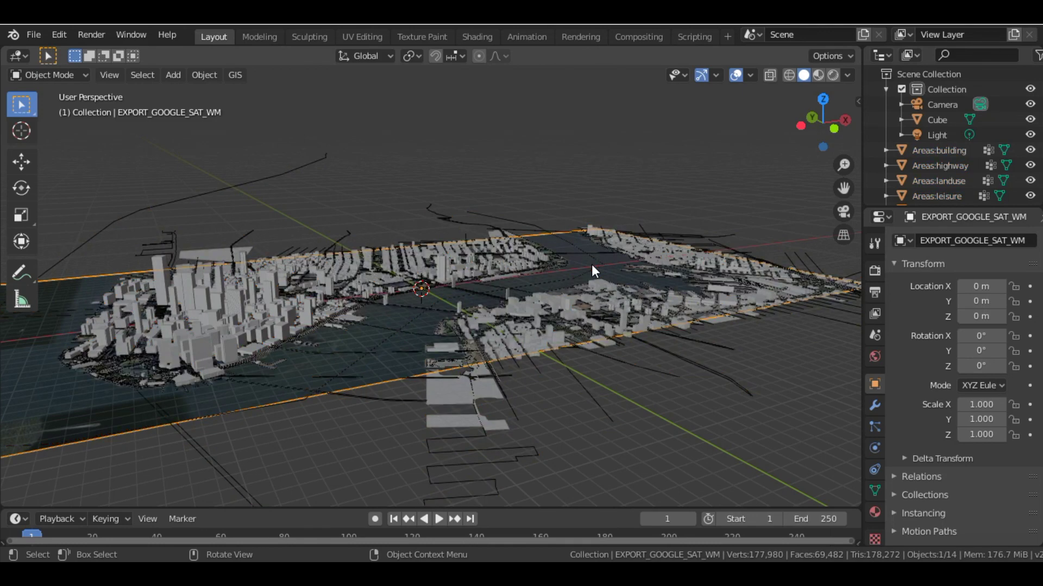
scroll(592, 265, up, 5)
drag(824, 124, 725, 163)
scroll(718, 298, down, 5)
scroll(718, 298, up, 2)
scroll(718, 298, up, 2)
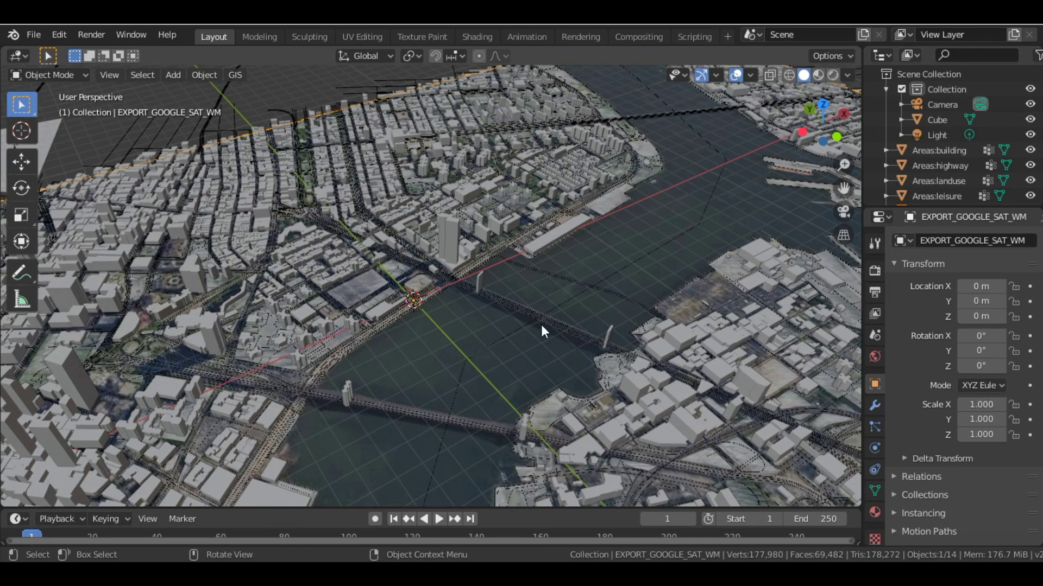
scroll(541, 325, up, 3)
scroll(541, 325, down, 5)
scroll(540, 324, up, 3)
scroll(541, 325, down, 3)
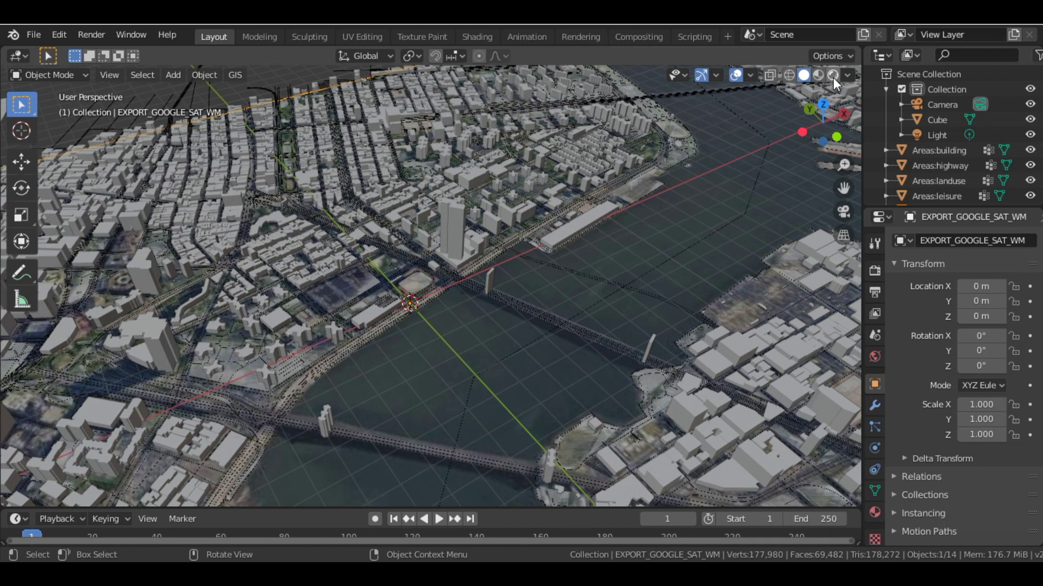
After previewing Rendered shading, set Solid shading to a Viewport background with Cavity enabled
key(z)
key(8)
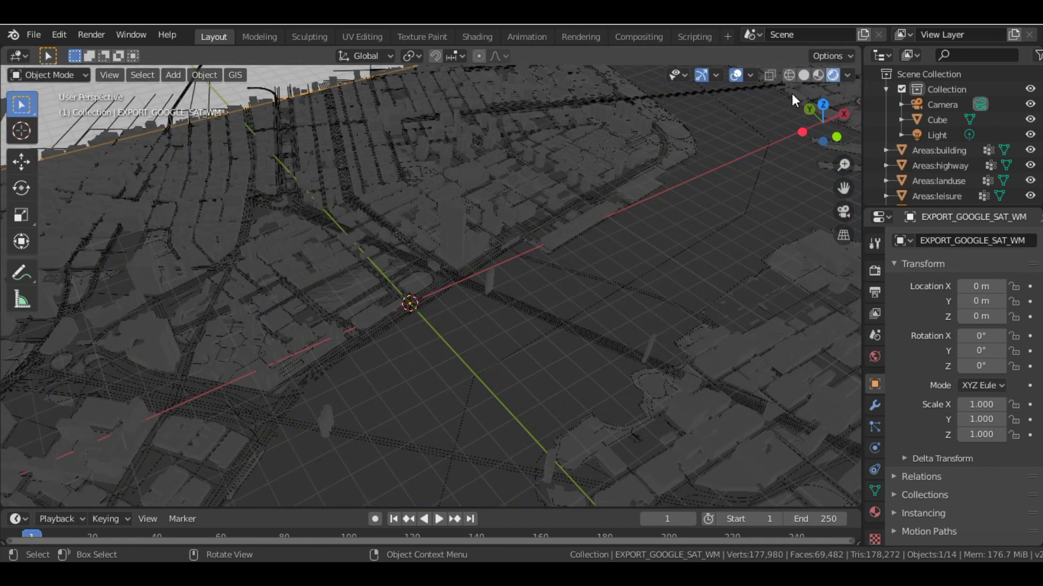
click(706, 242)
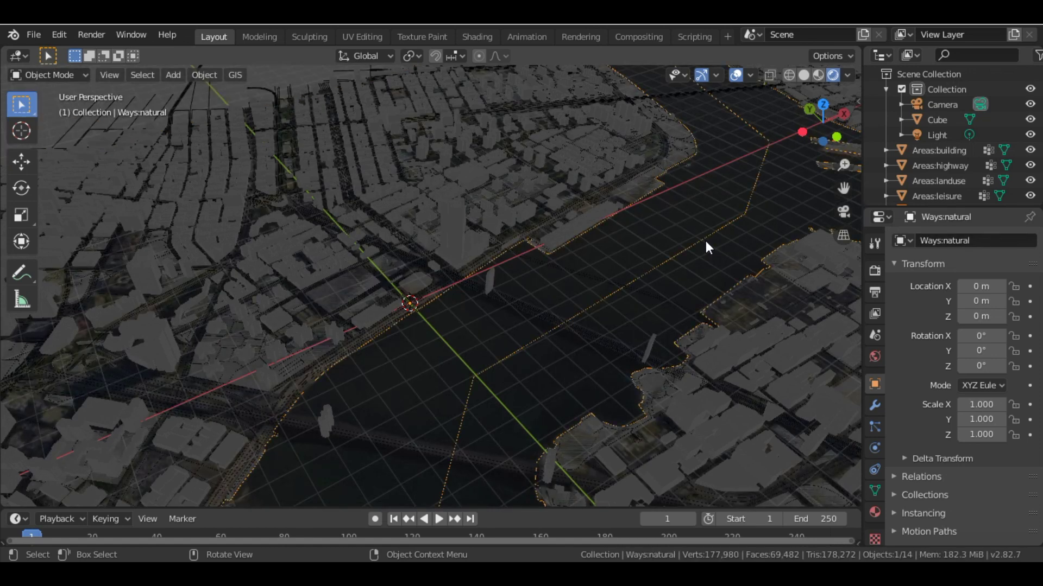
click(803, 75)
click(850, 74)
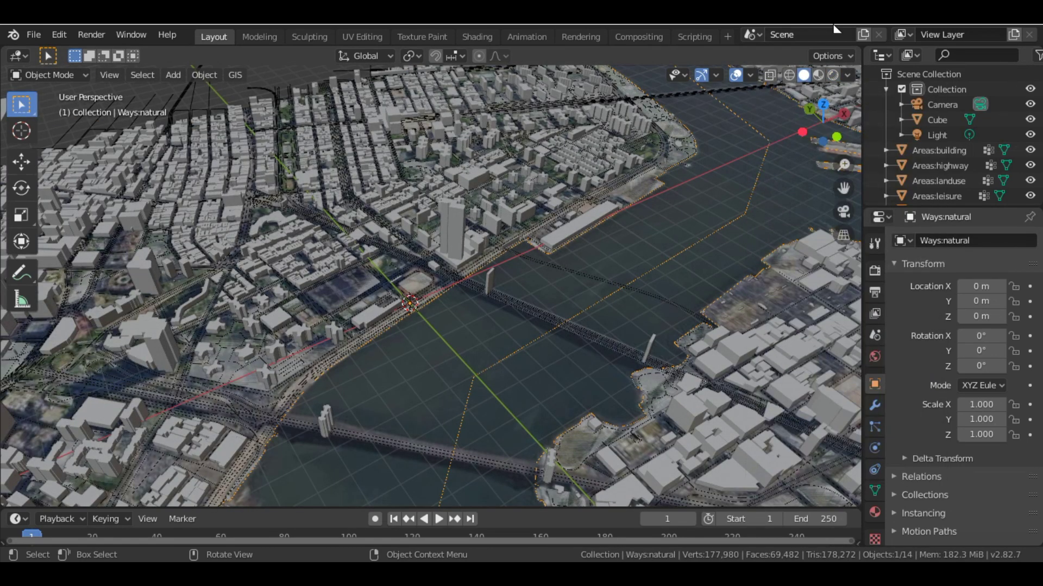
click(848, 74)
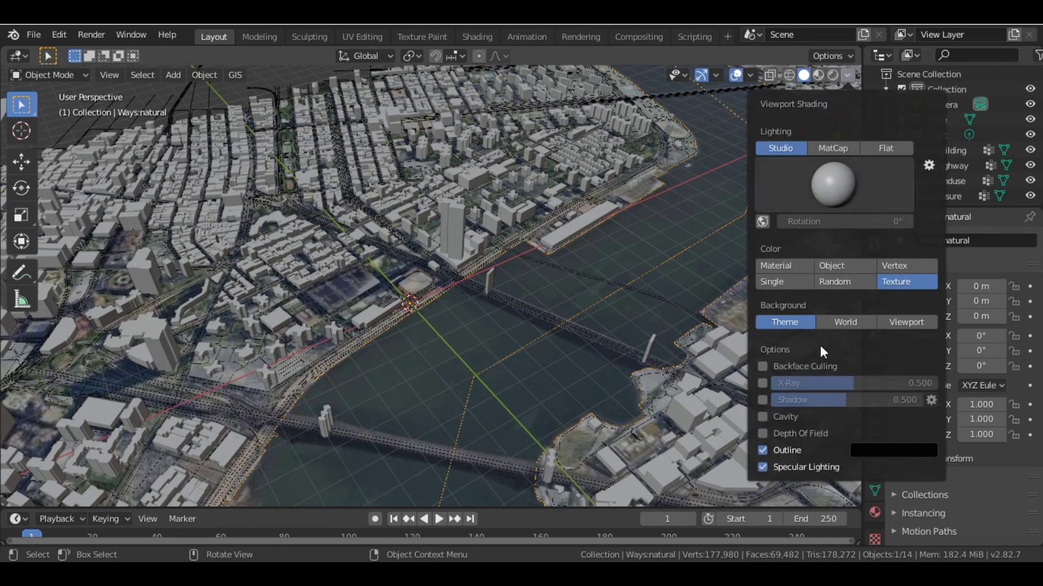
click(901, 325)
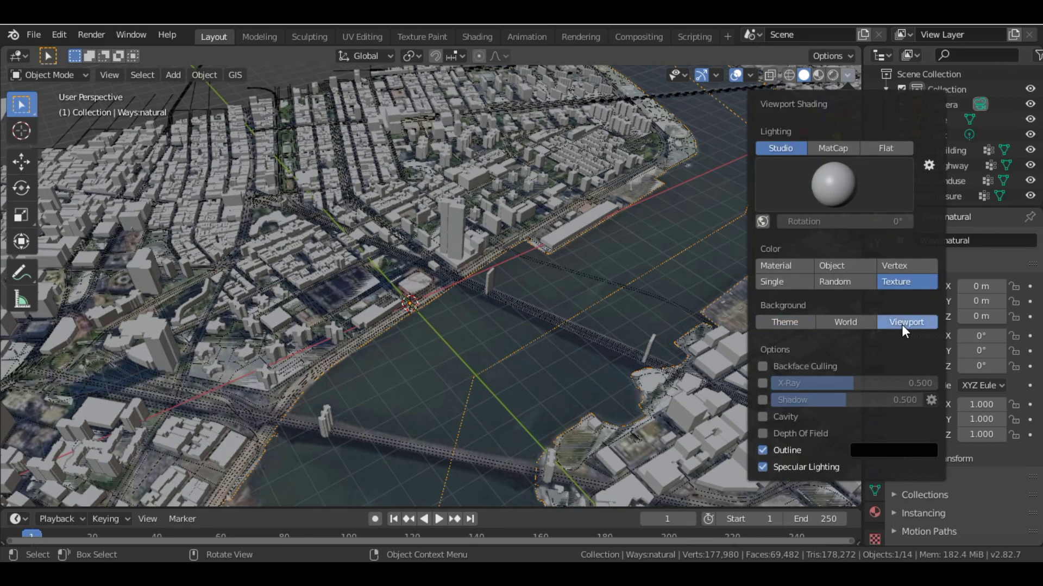
click(763, 433)
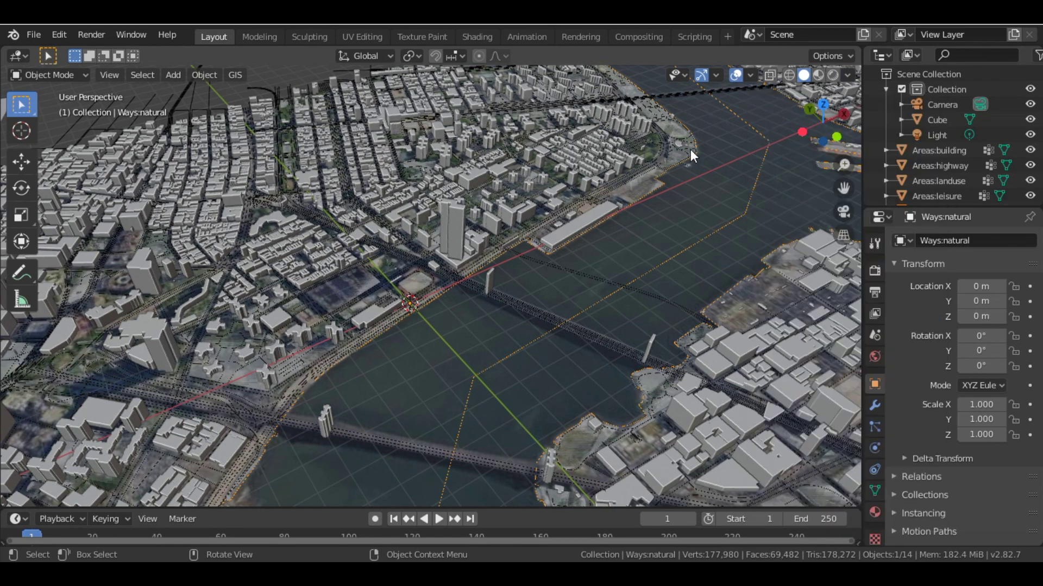
drag(819, 116, 660, 249)
scroll(660, 249, down, 5)
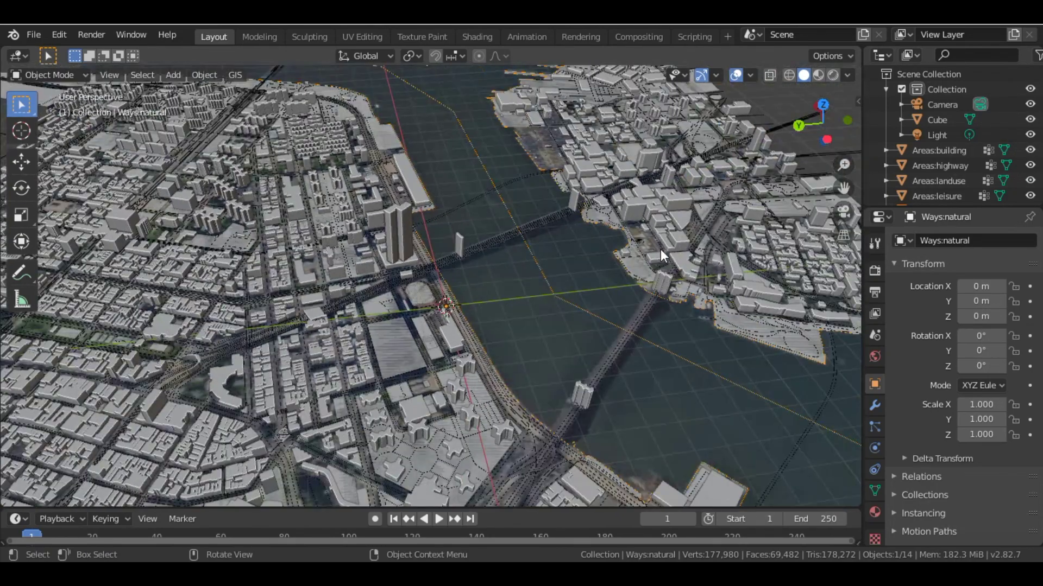
mouse_move(815, 128)
mouse_down()
mouse_move(812, 96)
mouse_move(809, 138)
mouse_up()
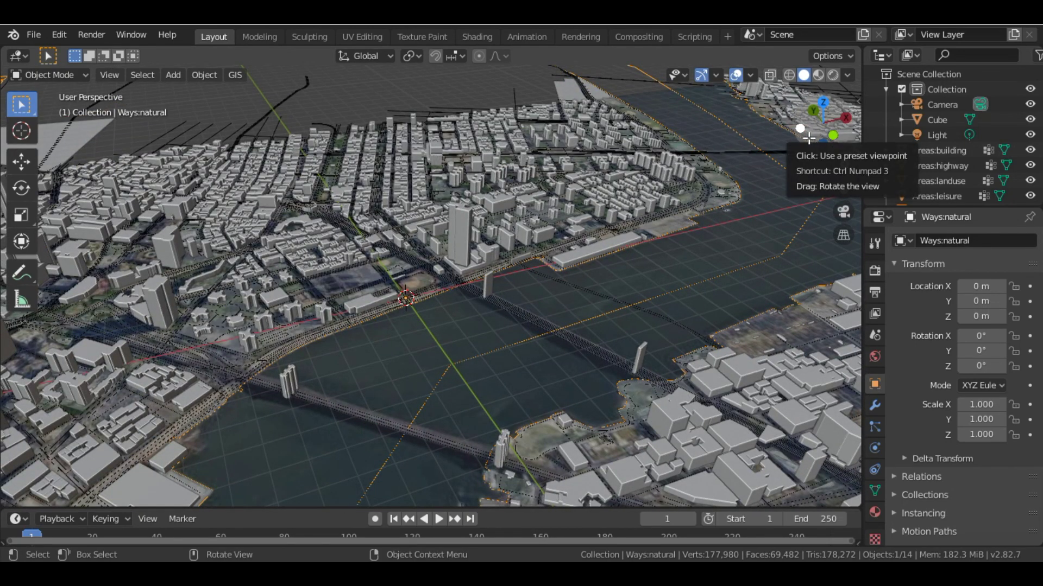